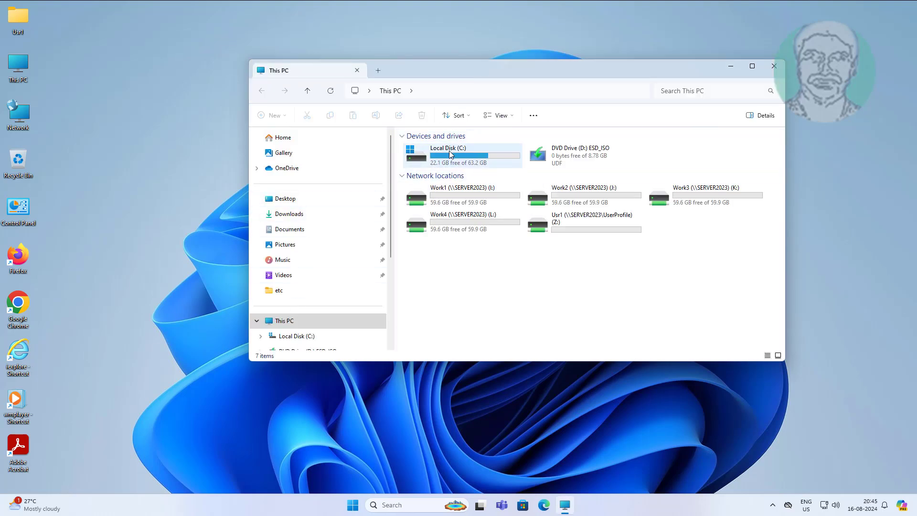
Step: Check that the contents of Local Disk (C:) can be opened on the client, and close the file window
double_click(428, 144)
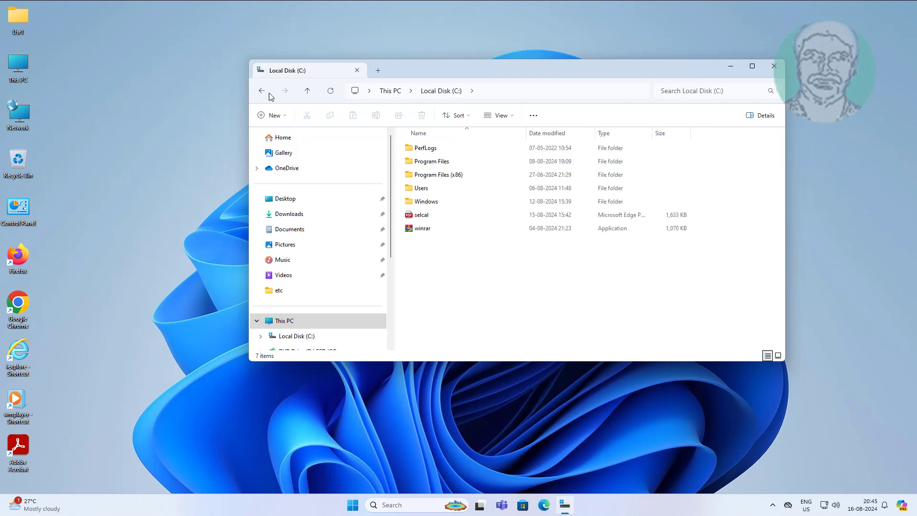
click(262, 90)
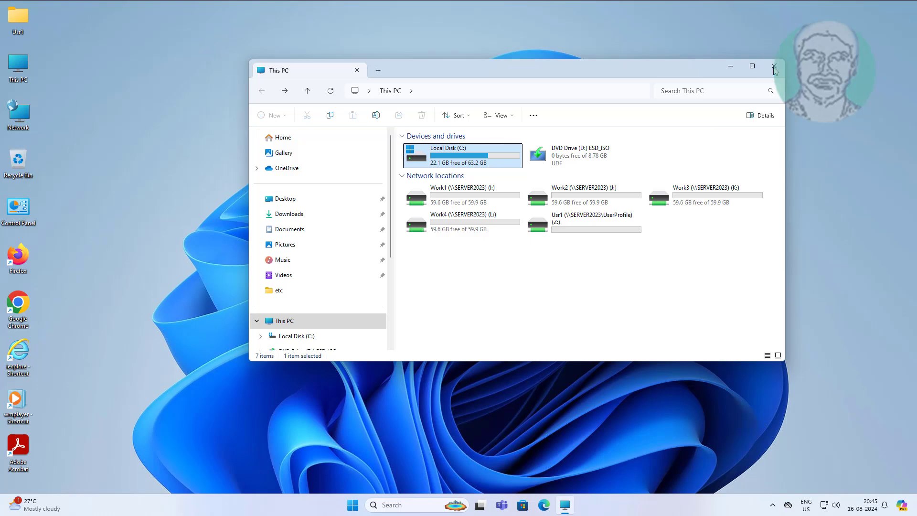
click(775, 67)
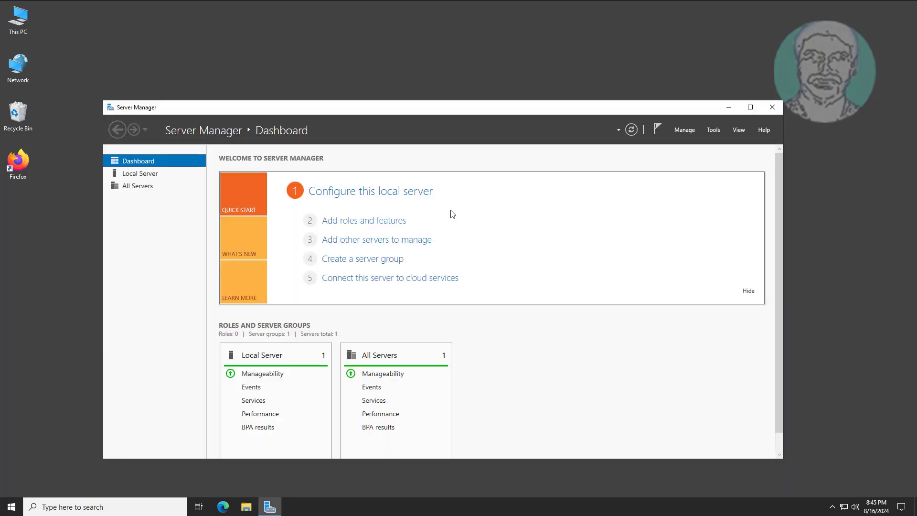
Step: Review the computers in the UserComputer organizational unit in Active Directory Users and Computers, and close the console
click(713, 130)
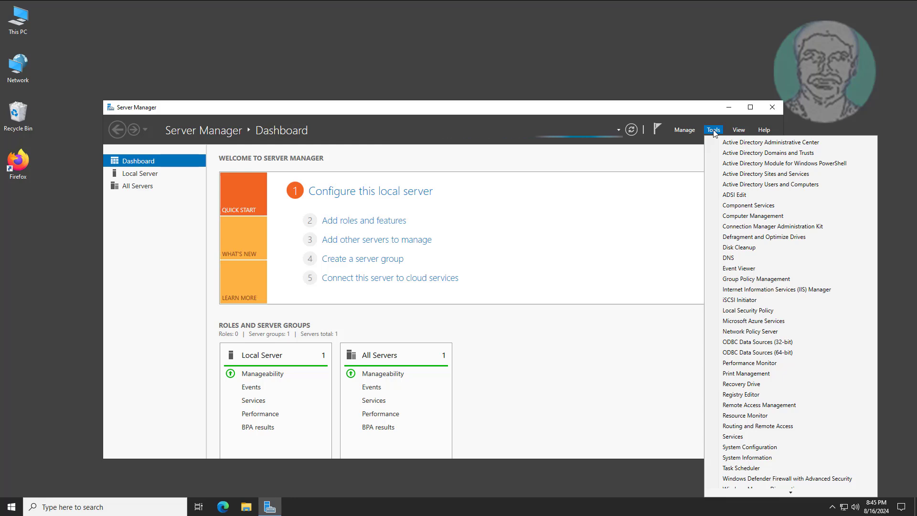
click(784, 186)
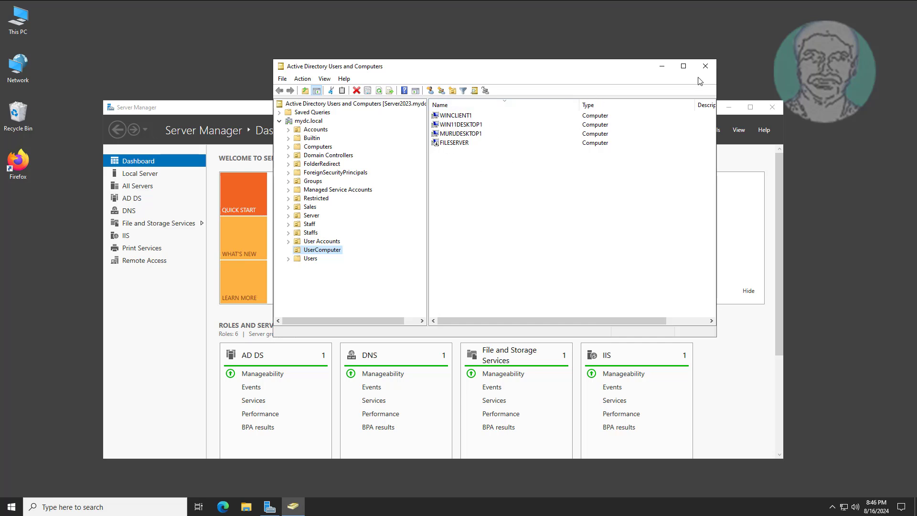
click(706, 67)
Step: In Group Policy Management, create a GPO named "Deny Access C Drive" linked to the UserComputer organizational unit
click(715, 130)
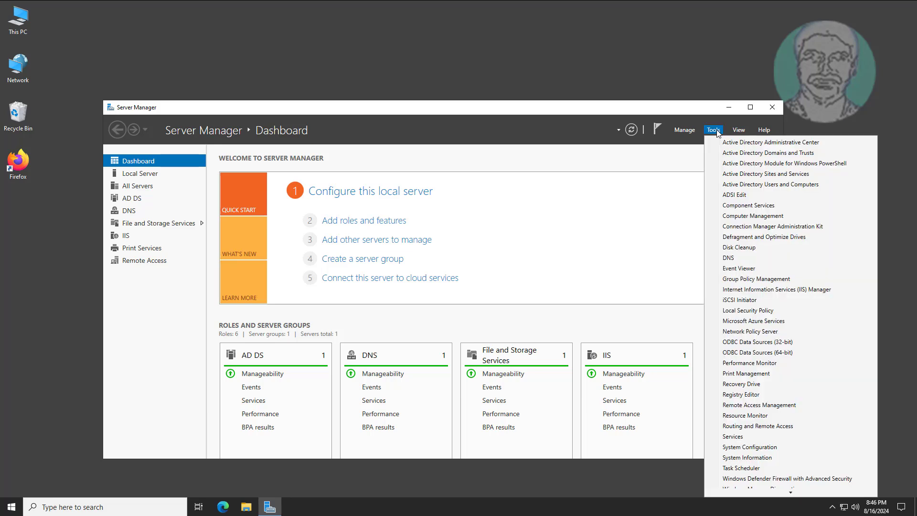
click(778, 280)
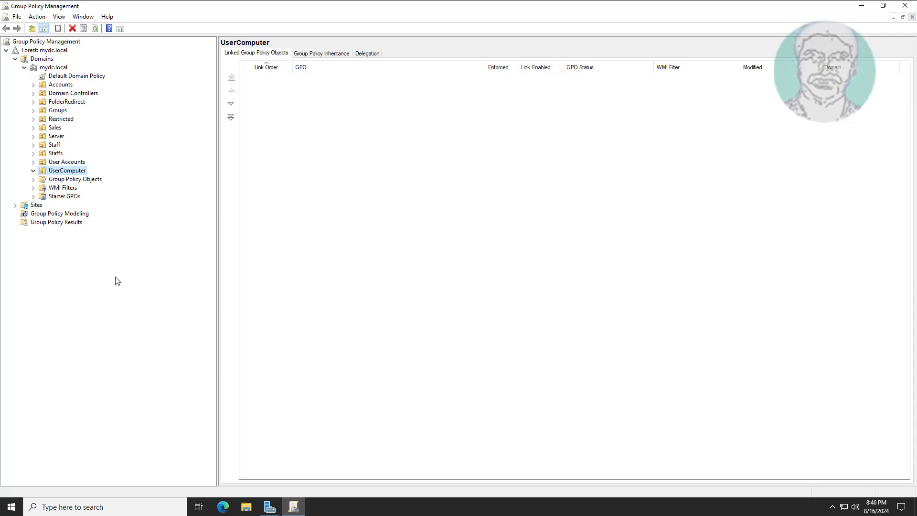
right_click(73, 172)
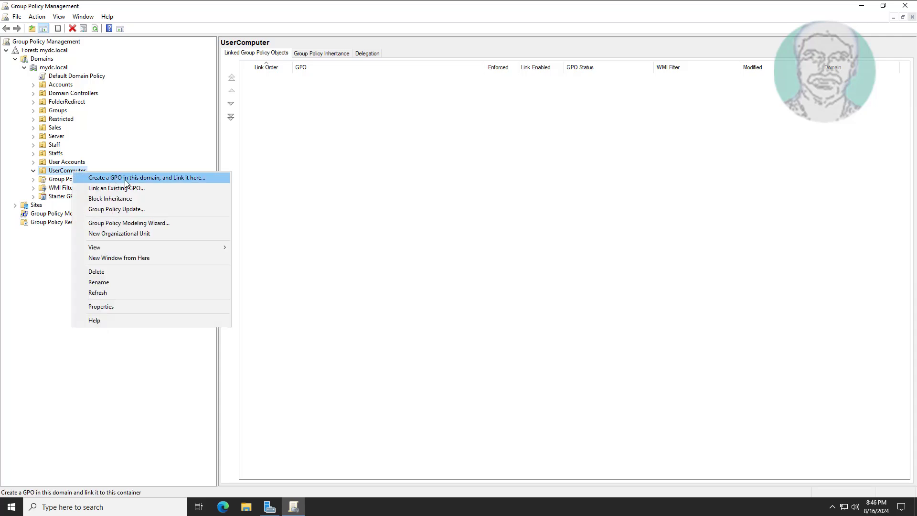
click(110, 177)
text(De)
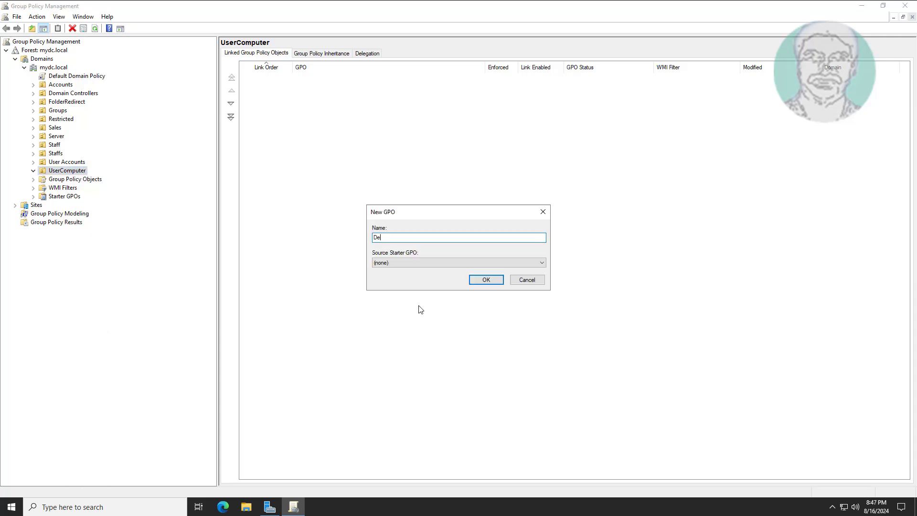
text(ny Access C Drive)
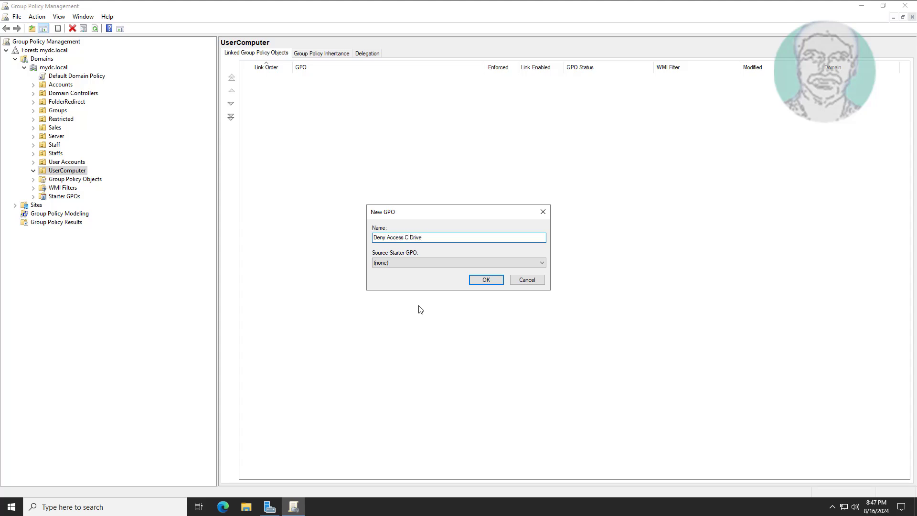
click(482, 280)
Step: Open the Deny Access C Drive GPO for editing in a maximized editor window
click(93, 179)
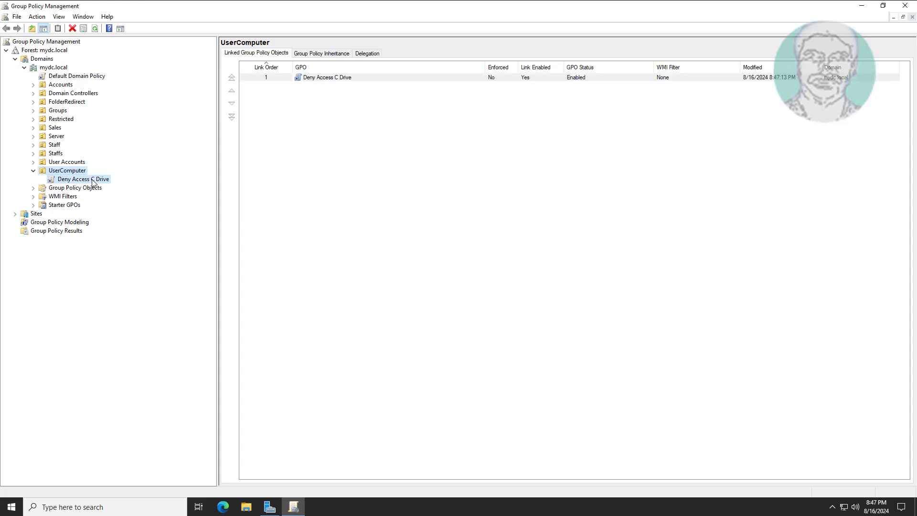
right_click(100, 180)
click(154, 185)
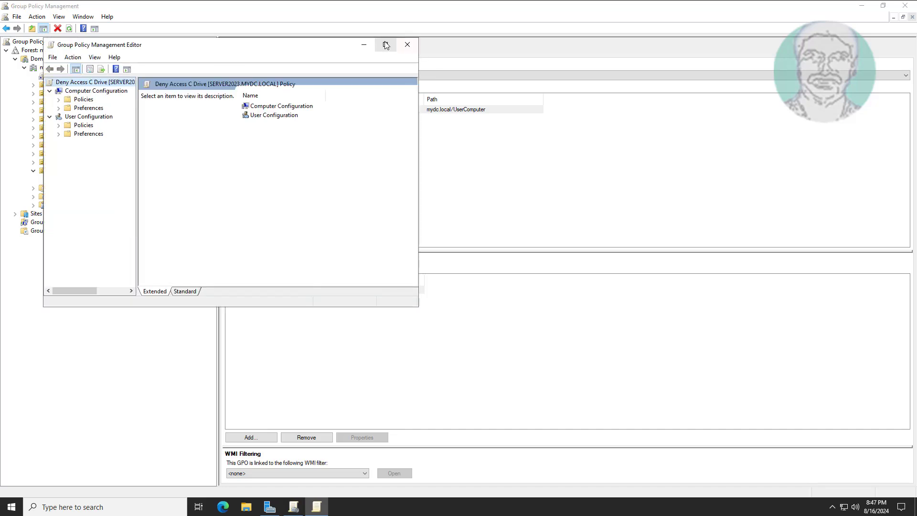
click(386, 44)
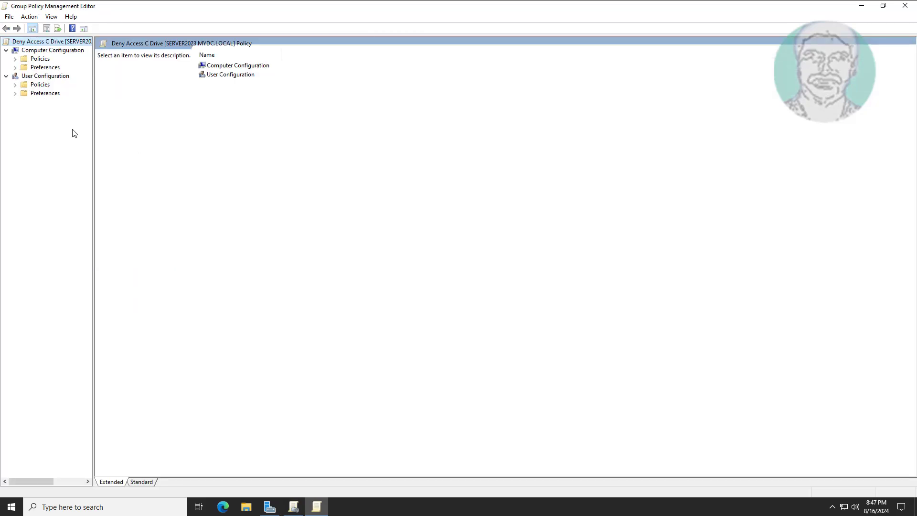
Step: Expand Computer Configuration > Policies > Windows Settings > Security Settings > File System in the policy tree
click(15, 50)
click(15, 58)
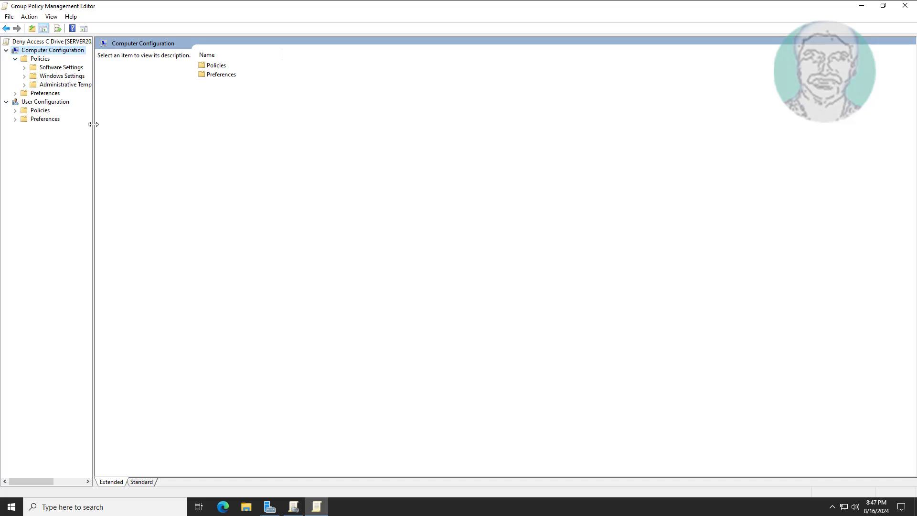
drag(93, 124, 153, 124)
click(36, 76)
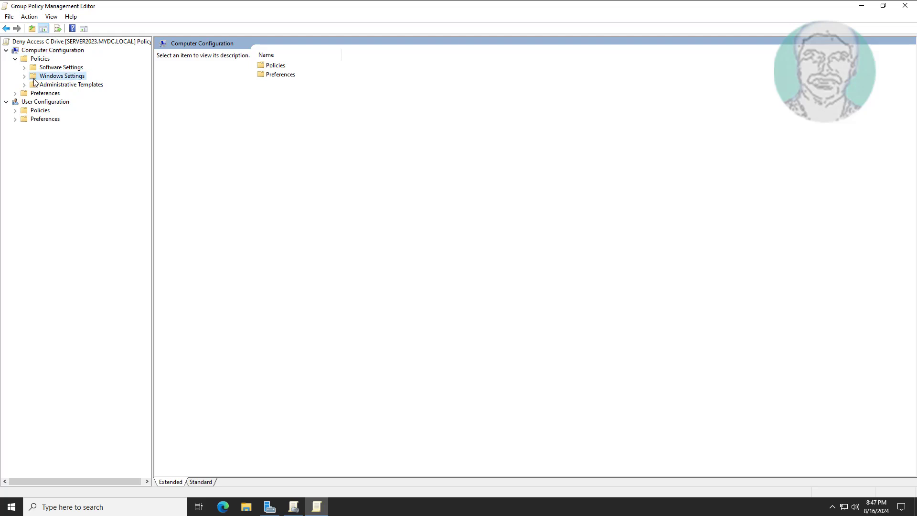
click(21, 77)
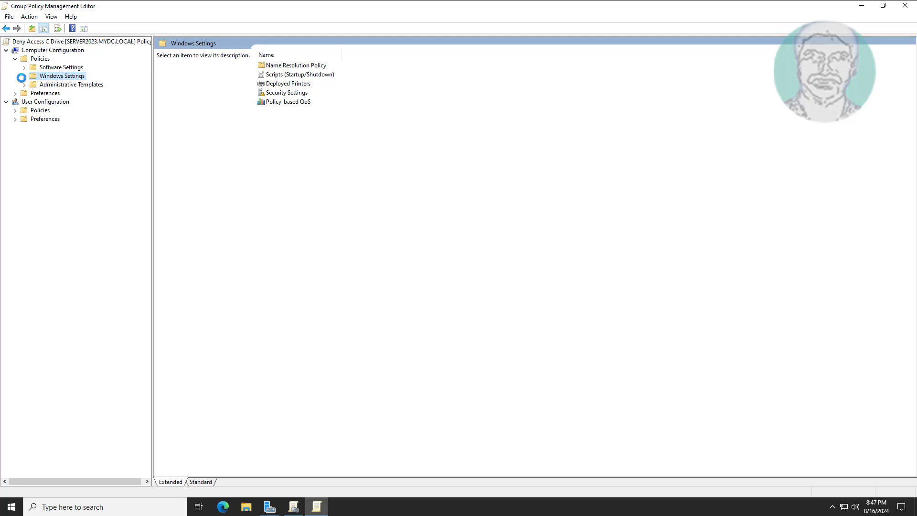
click(23, 76)
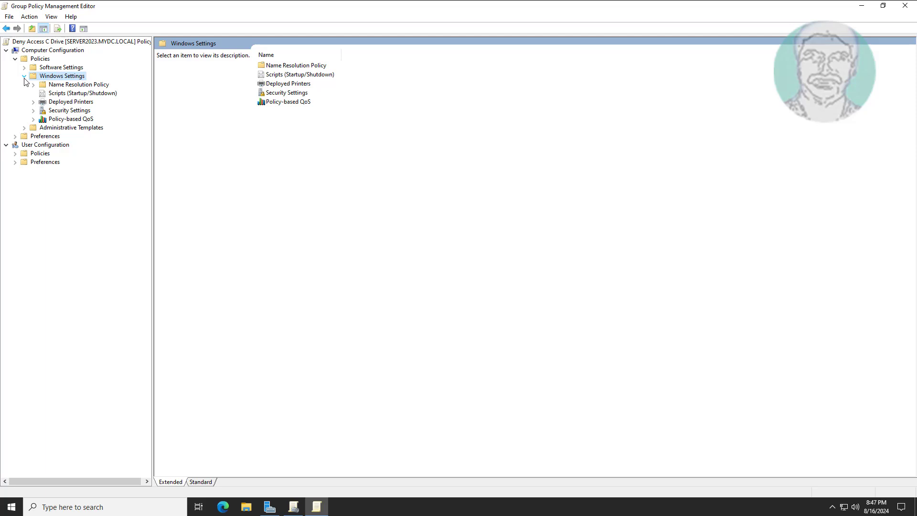
click(72, 112)
click(34, 111)
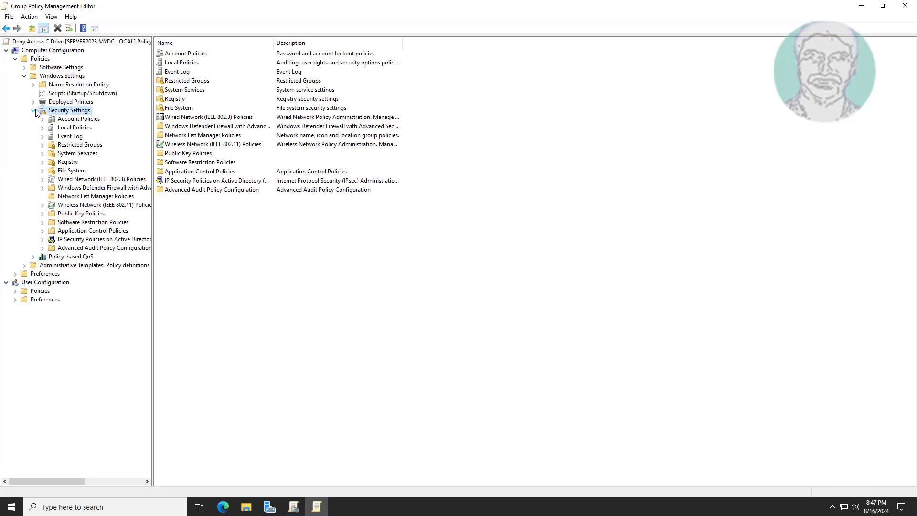
click(58, 172)
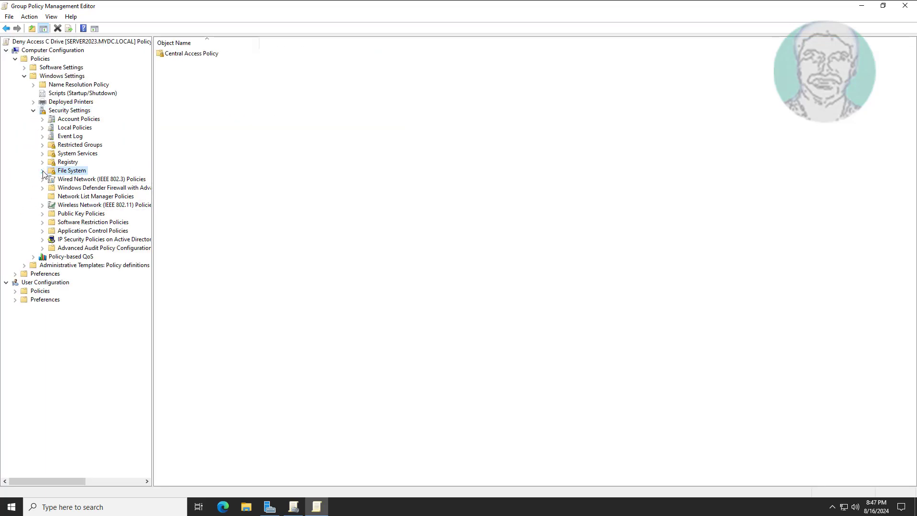
click(42, 171)
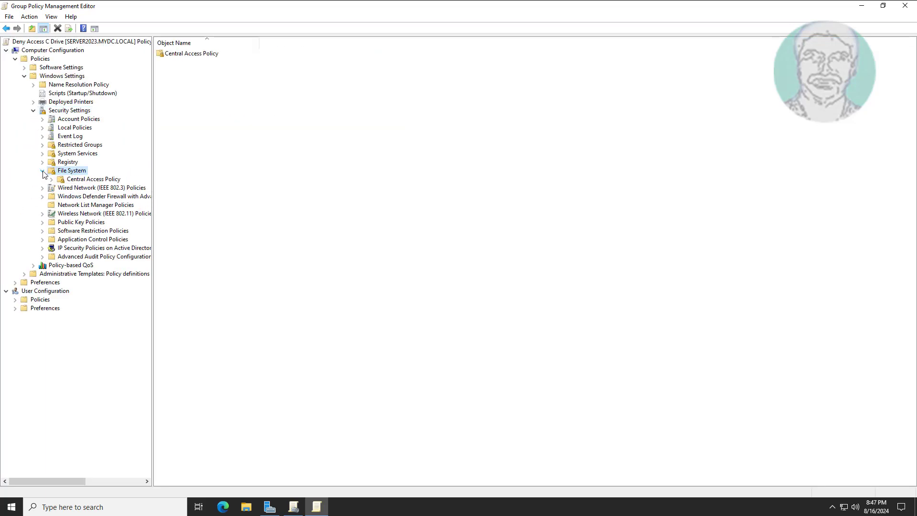
Step: Add Local Disk (C:) as a new file or folder entry under the File System policy
right_click(74, 174)
click(117, 187)
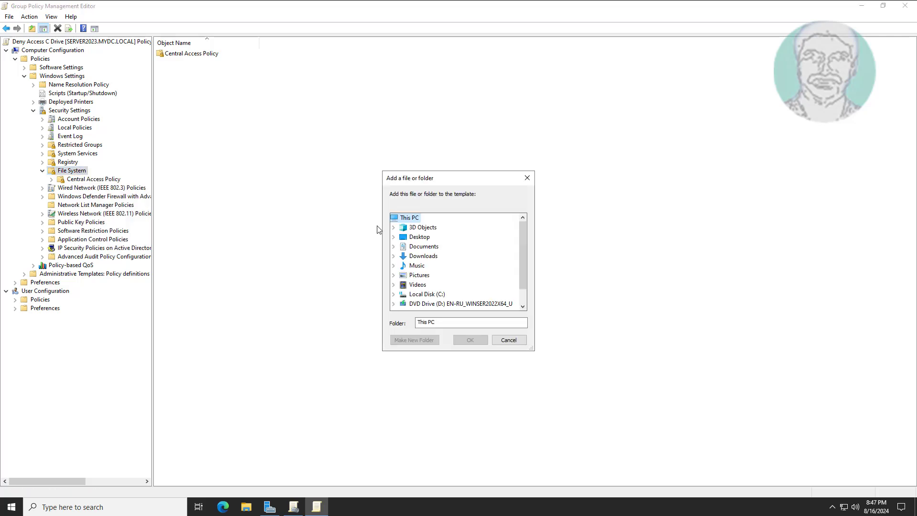
double_click(430, 294)
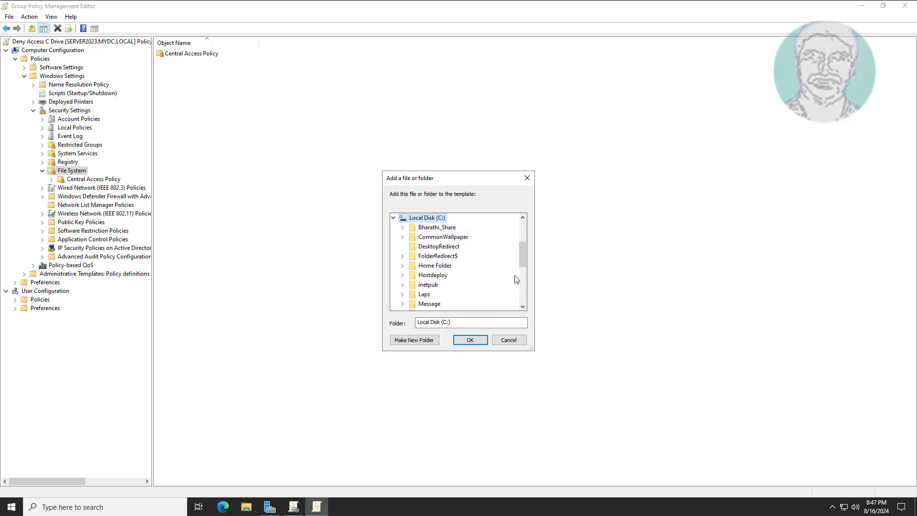
click(469, 340)
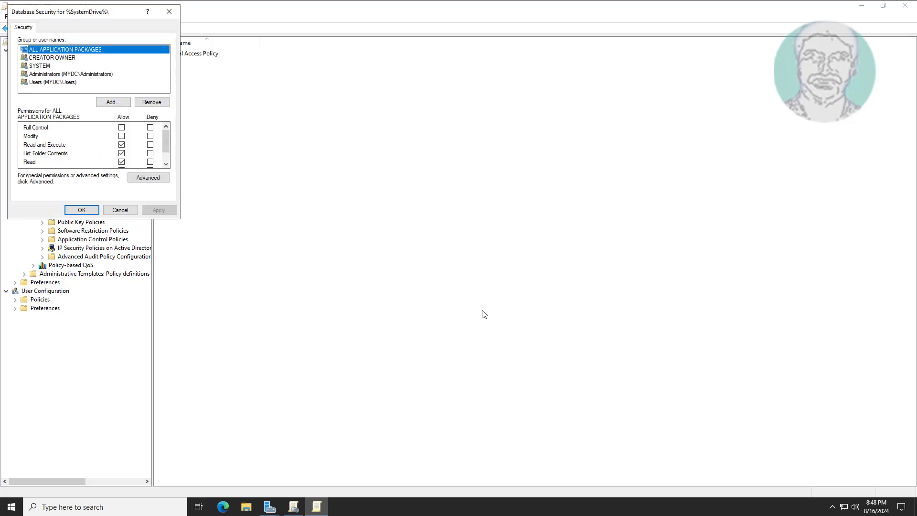
Step: Remove the Read and Execute, List Folder Contents and Read allowances from Users (MYDC\Users), and propagate inheritable permissions to all subfolders and files
drag(98, 14, 468, 64)
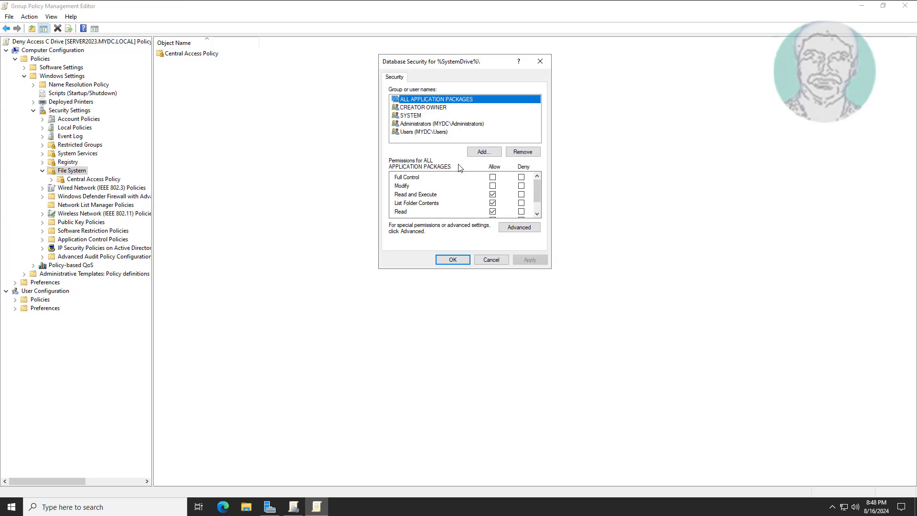
click(443, 133)
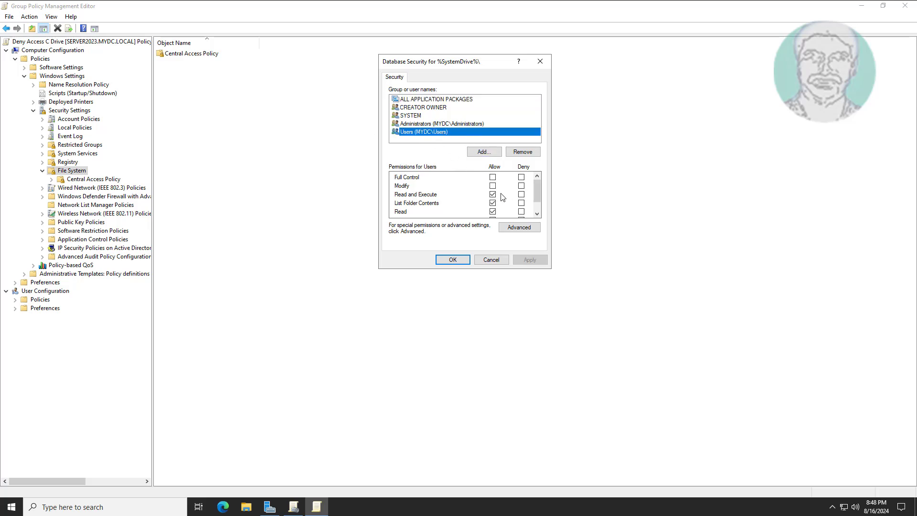
click(493, 203)
click(492, 211)
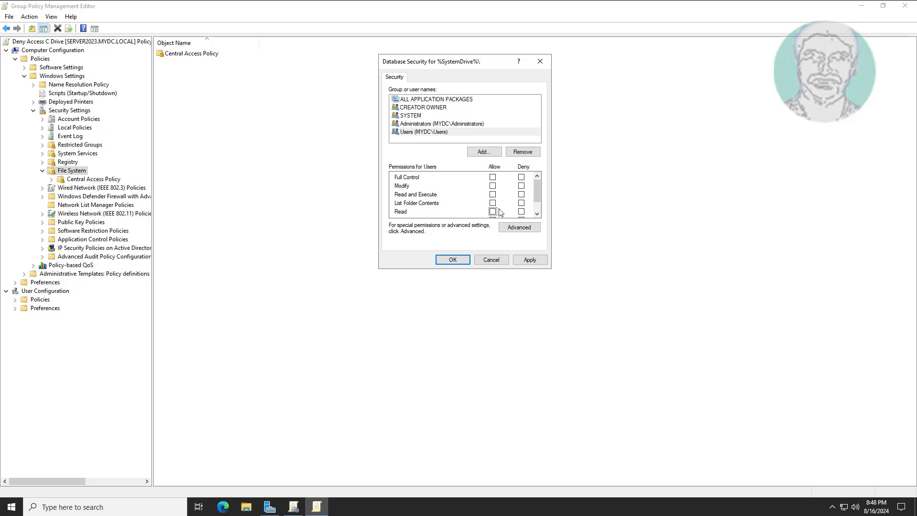
scroll(495, 213, down, 1)
scroll(495, 213, up, 1)
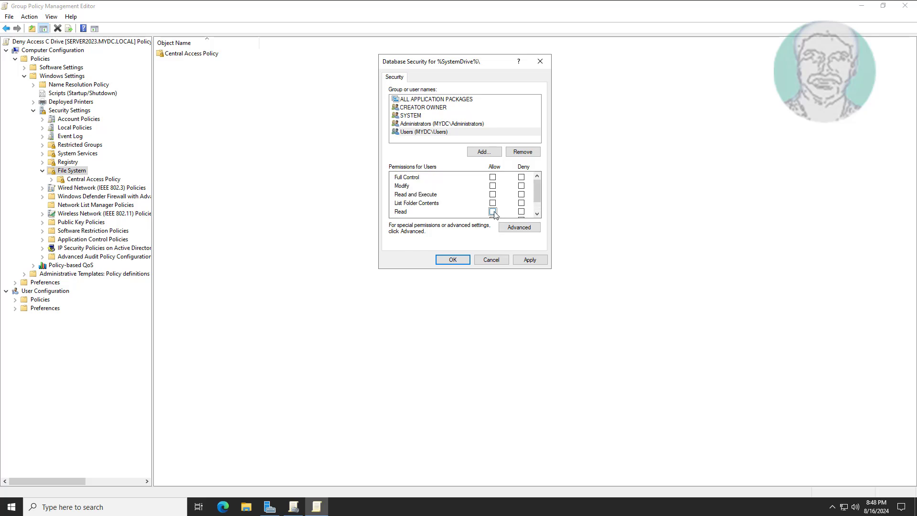
click(534, 259)
click(453, 260)
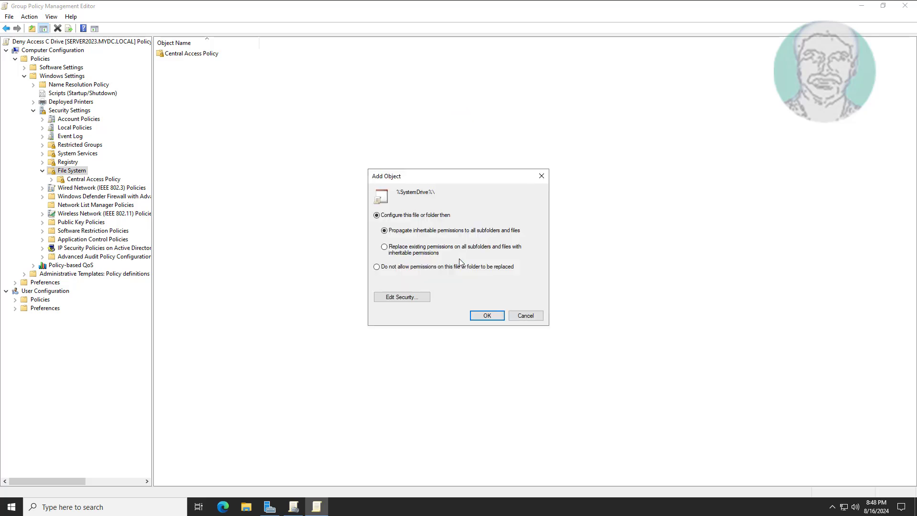
click(486, 317)
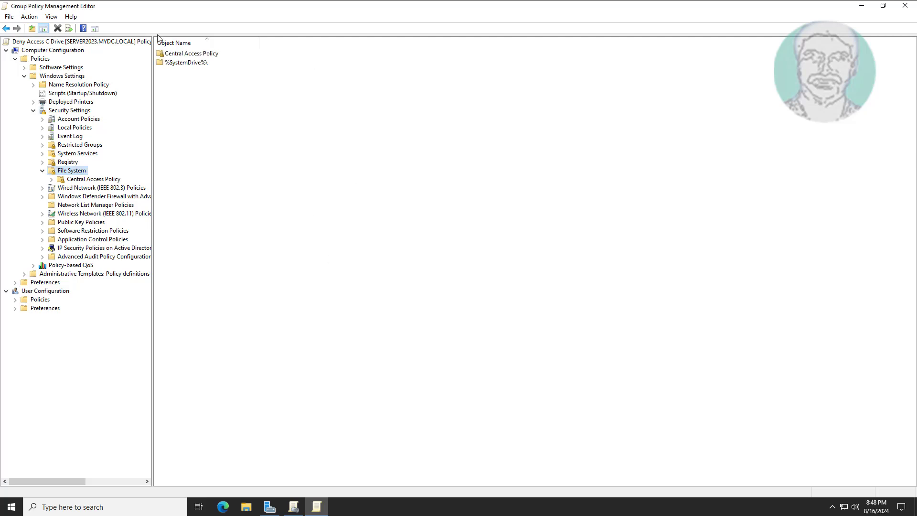
Step: Close the policy editor, Group Policy Management and Server Manager
click(905, 5)
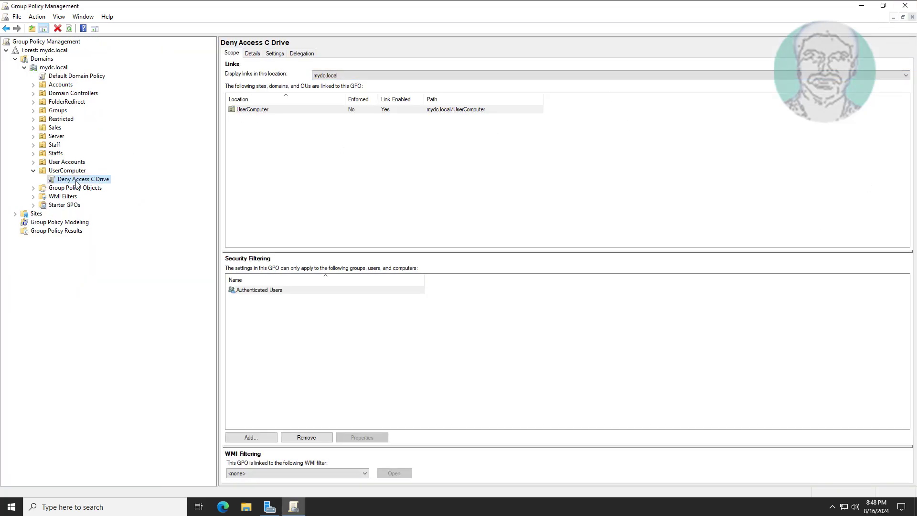
click(905, 5)
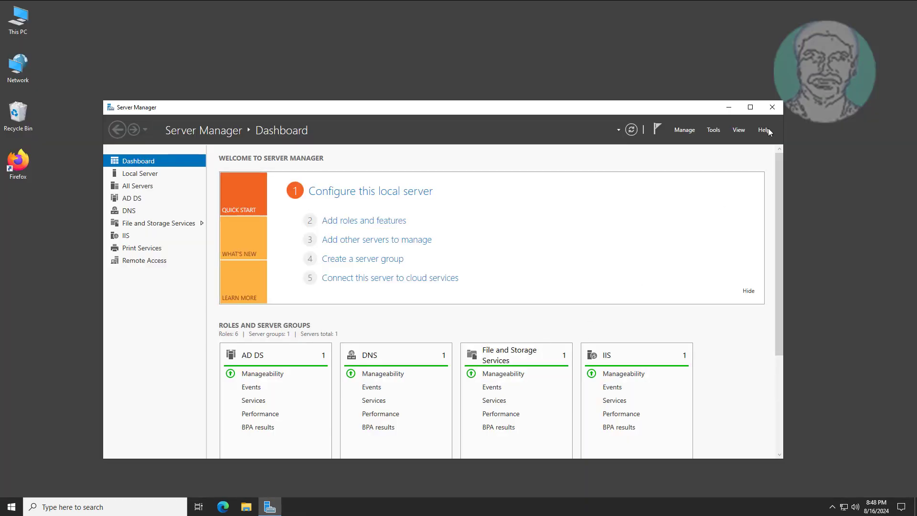
click(773, 108)
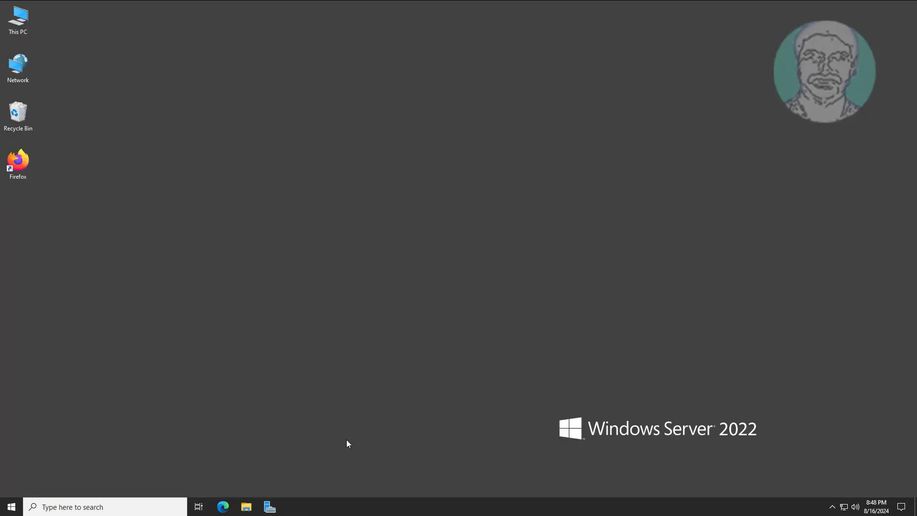
Step: Force a group policy update on the server by running gpupdate /force in Command Prompt
click(84, 507)
text(cmd)
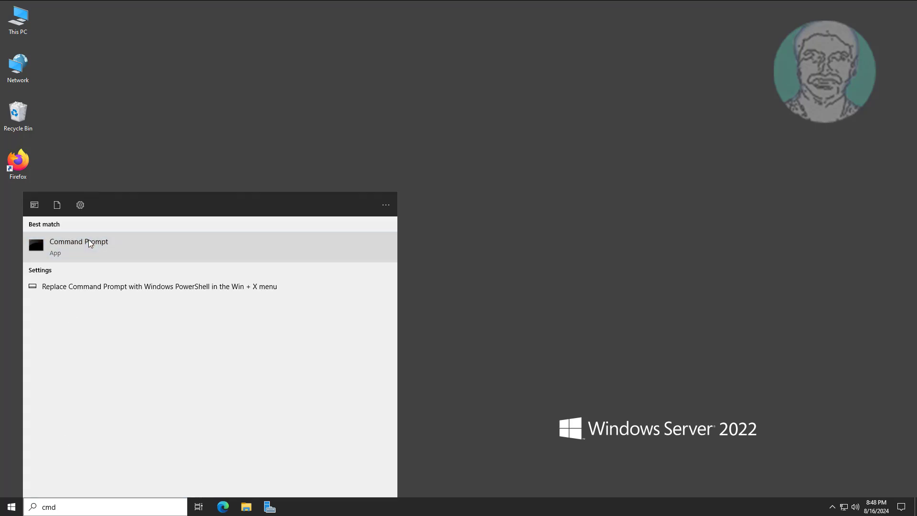
click(91, 244)
text(gpu)
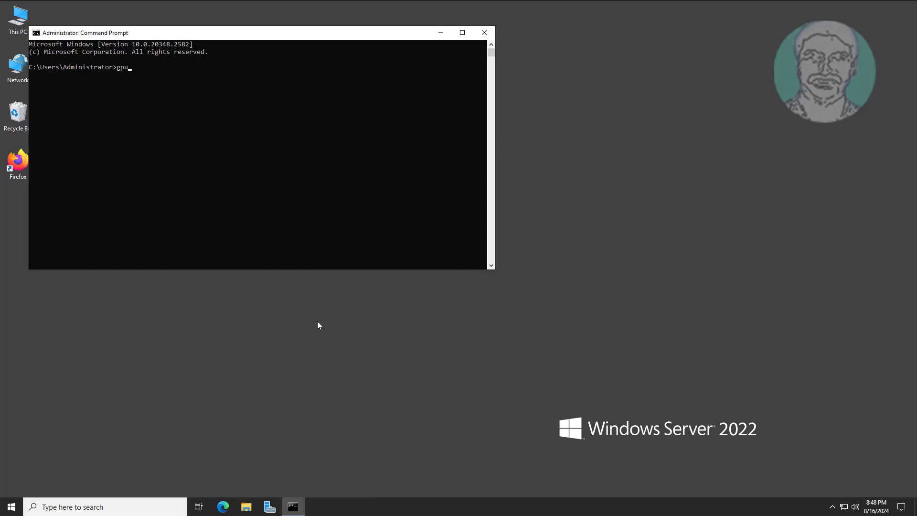
text(pdate /force)
key(Return)
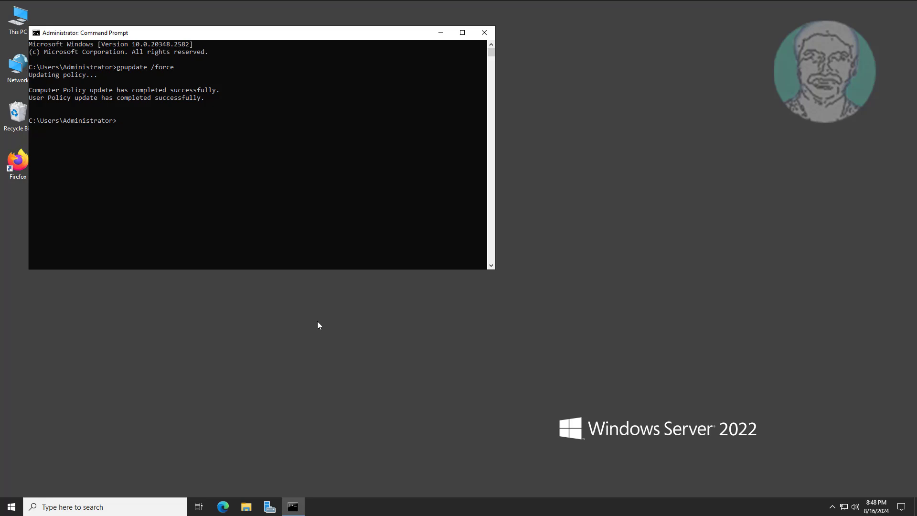
Step: Exit the server's Command Prompt, and force a group policy update on the Windows 11 client by running gpupdate /force in its command prompt
text(exit)
key(Return)
click(410, 506)
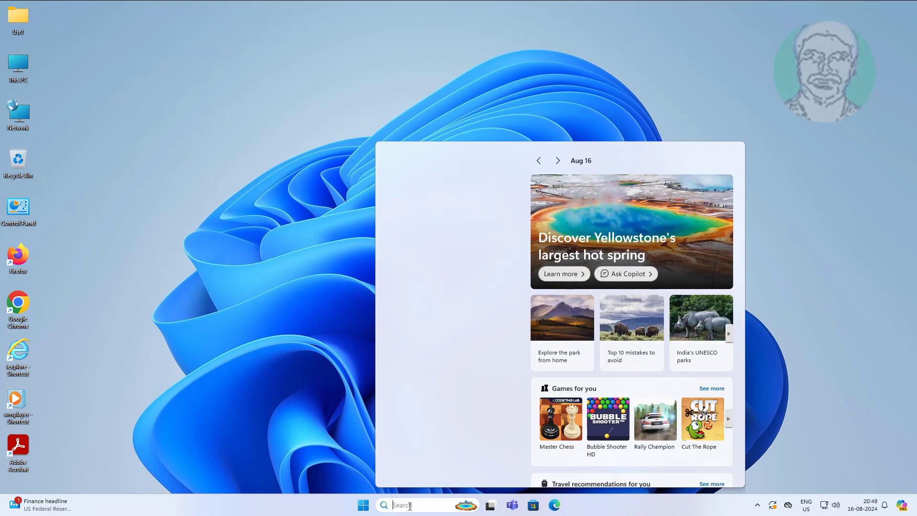
text(cmd)
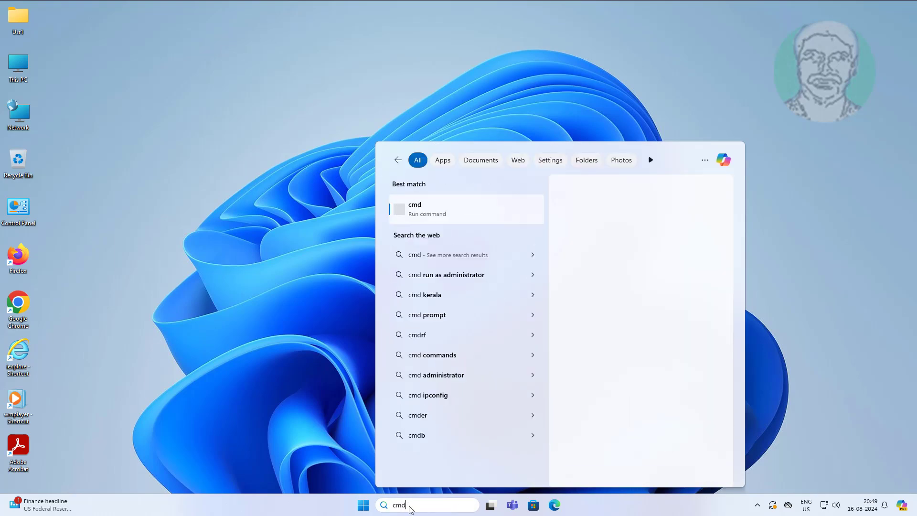
click(432, 213)
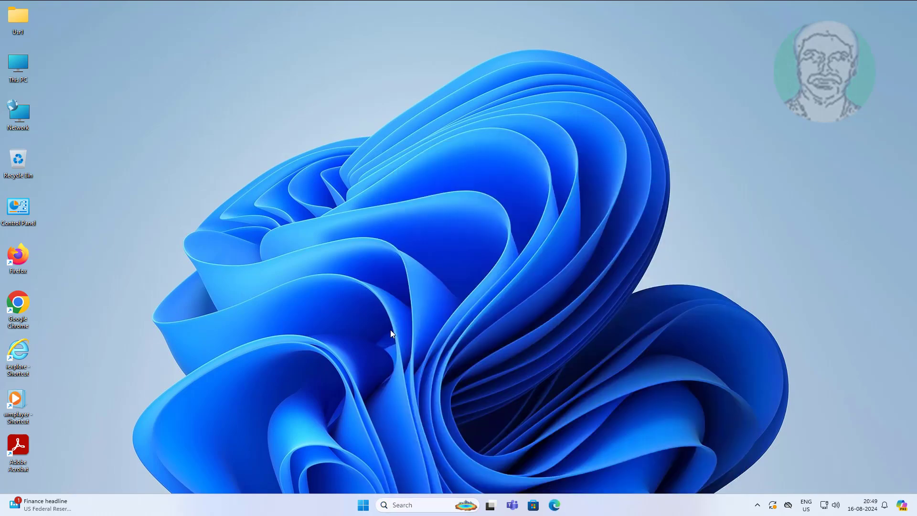
text(g)
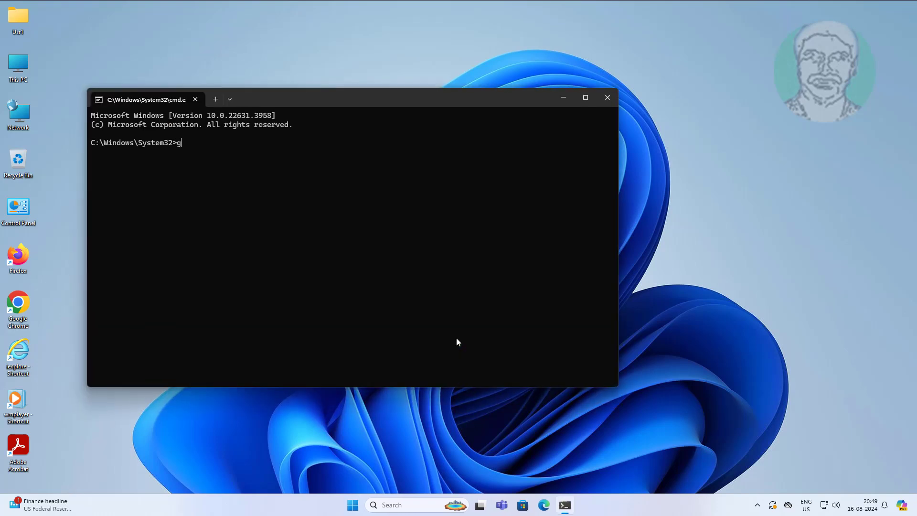
text(pupdate /forc)
text(e)
key(Return)
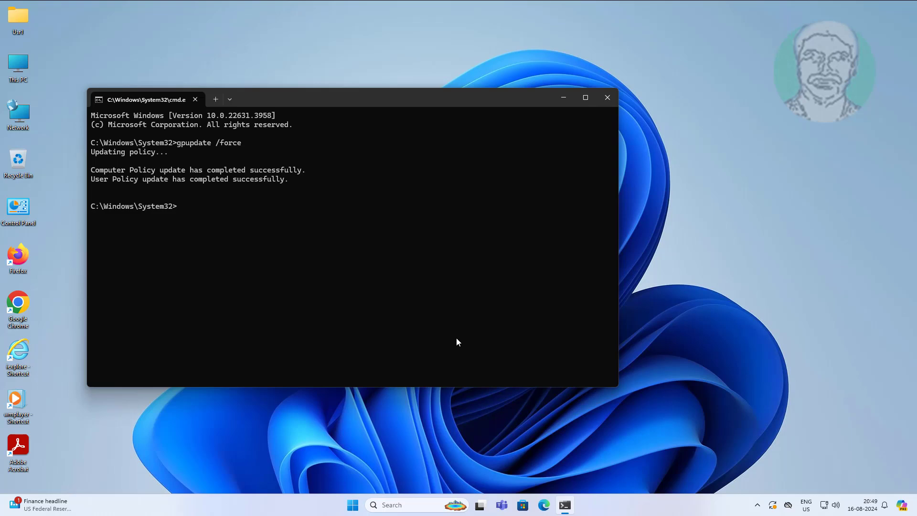
text(exit)
key(Return)
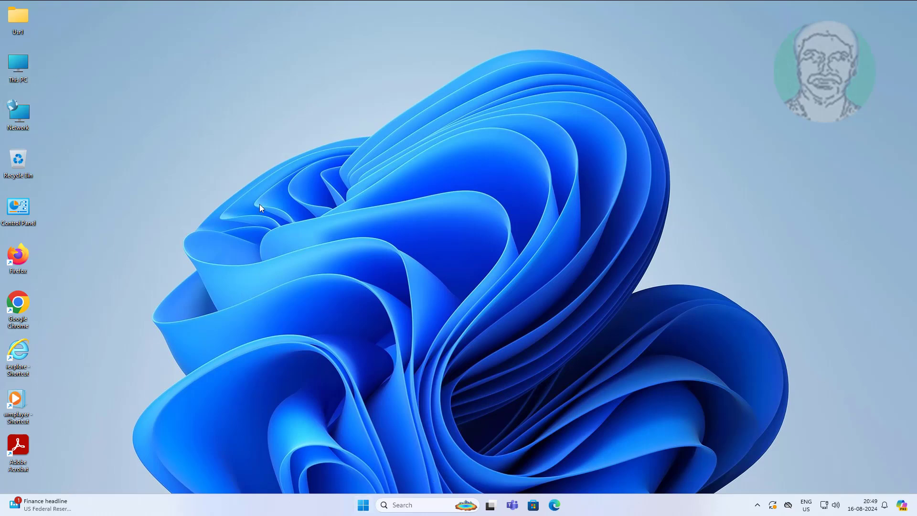
Step: Try to open Local Disk (C:) in File Explorer on the client to test the access restriction, and close the window
key(super+e)
click(440, 160)
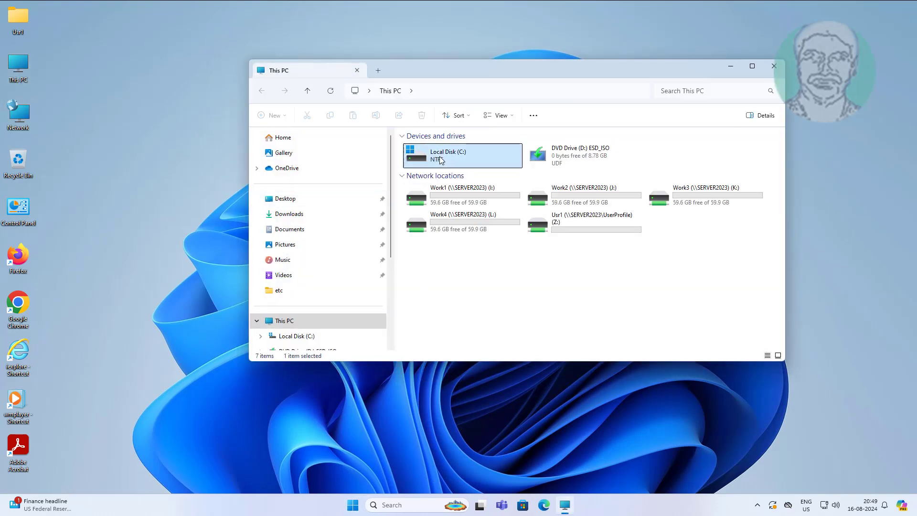
double_click(440, 160)
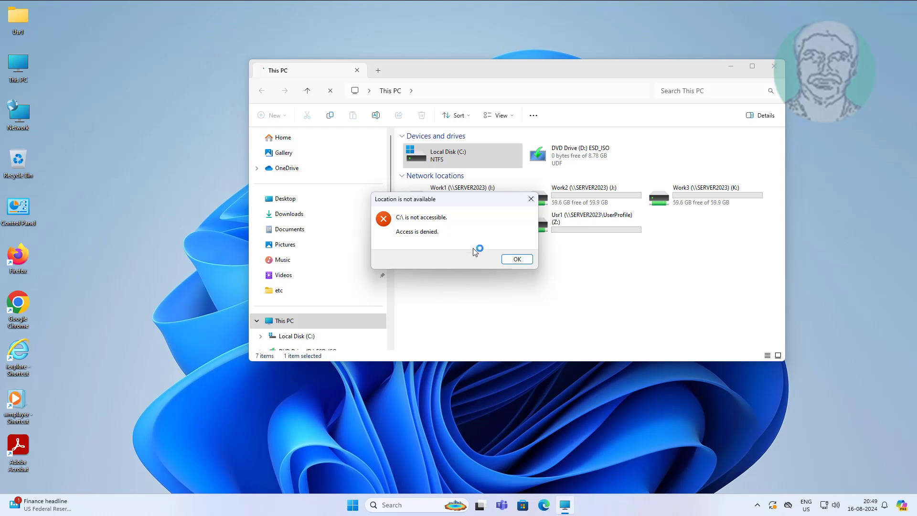
click(518, 259)
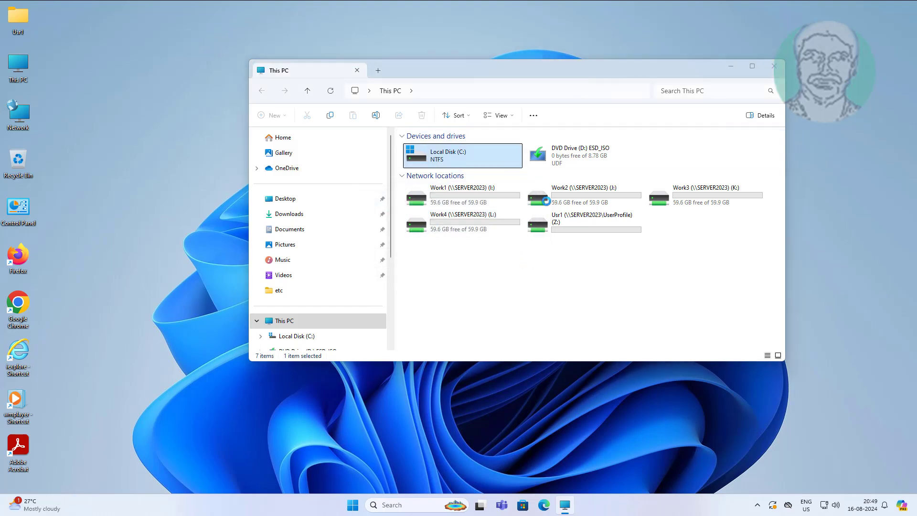
click(520, 260)
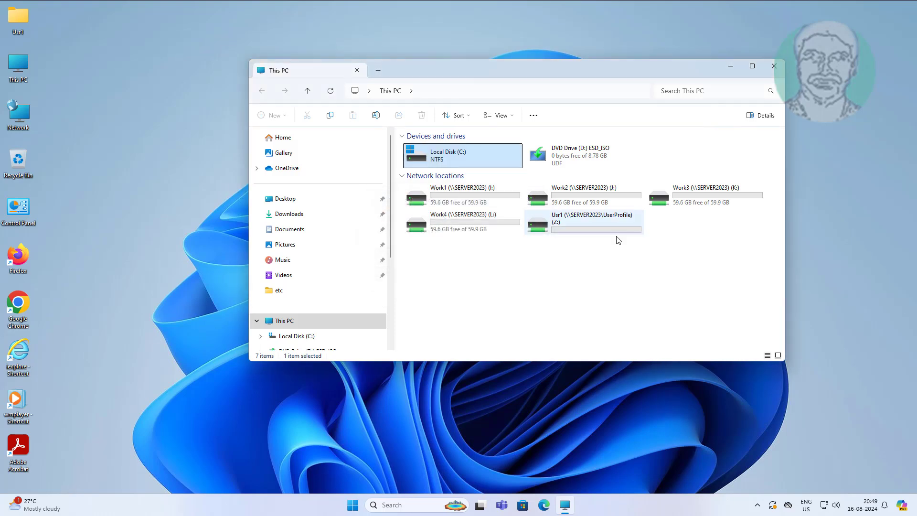
click(774, 66)
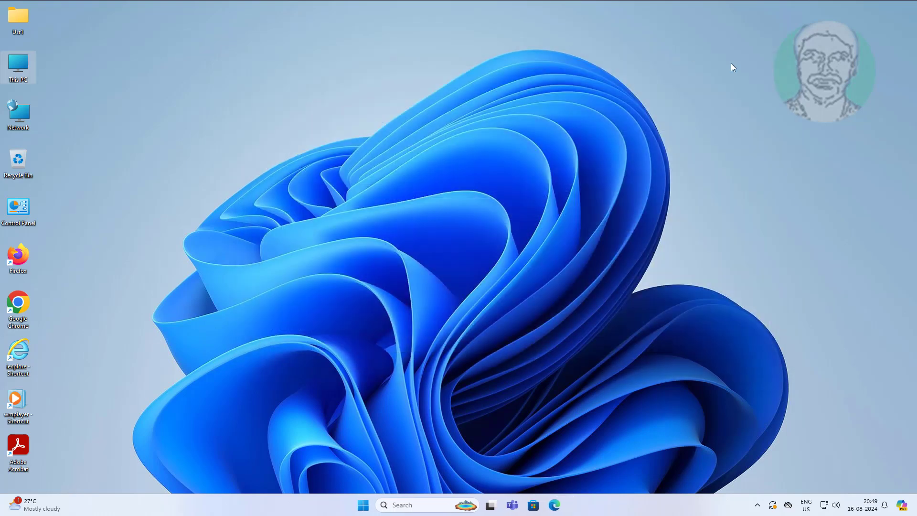